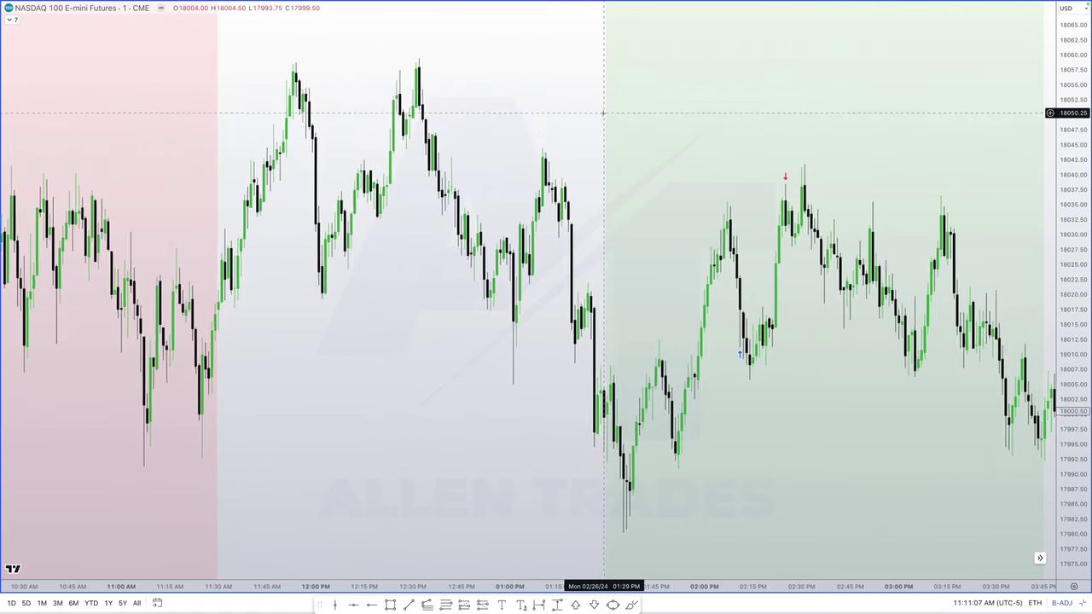
# - Examine the one-minute NASDAQ chart from the February 26 afternoon session back through the earlier sessions
pyautogui.scroll(3, 603, 113)
pyautogui.scroll(1, 603, 112)
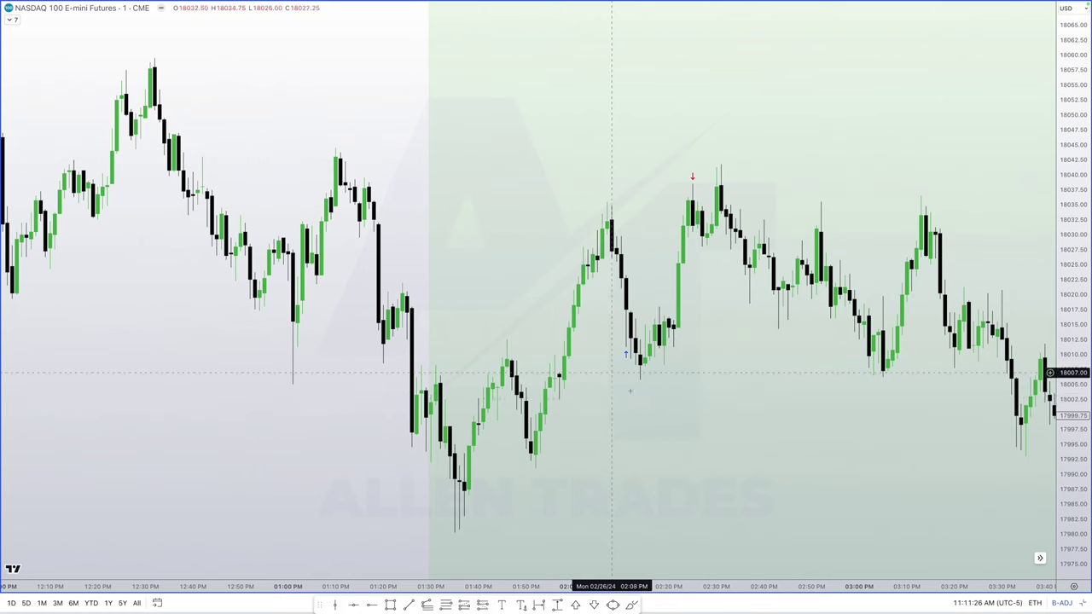
pyautogui.scroll(-2, 664, 354)
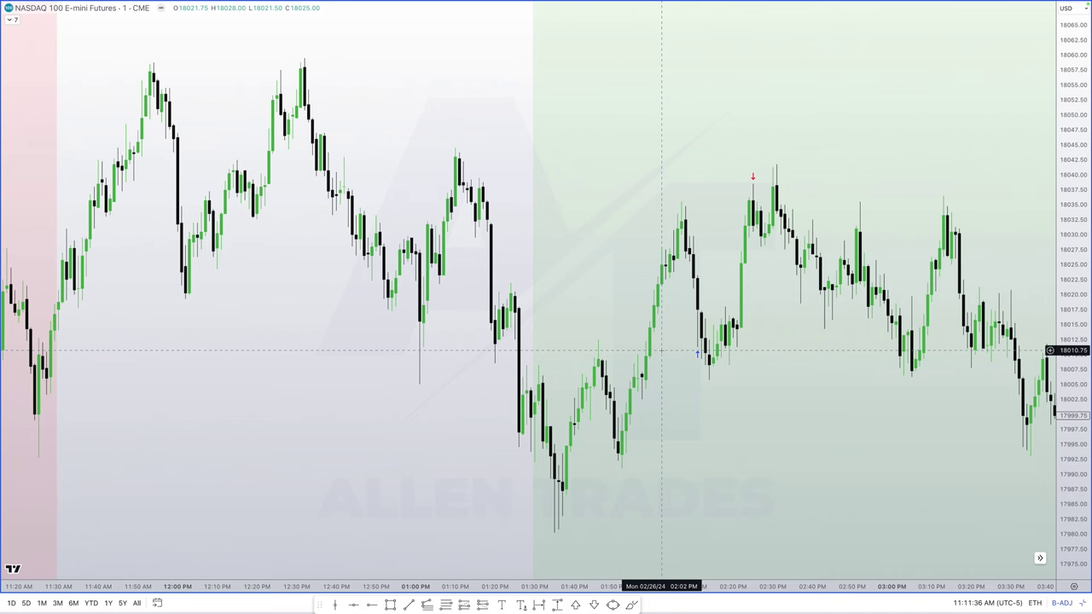
pyautogui.scroll(-3, 661, 350)
pyautogui.scroll(4, 661, 349)
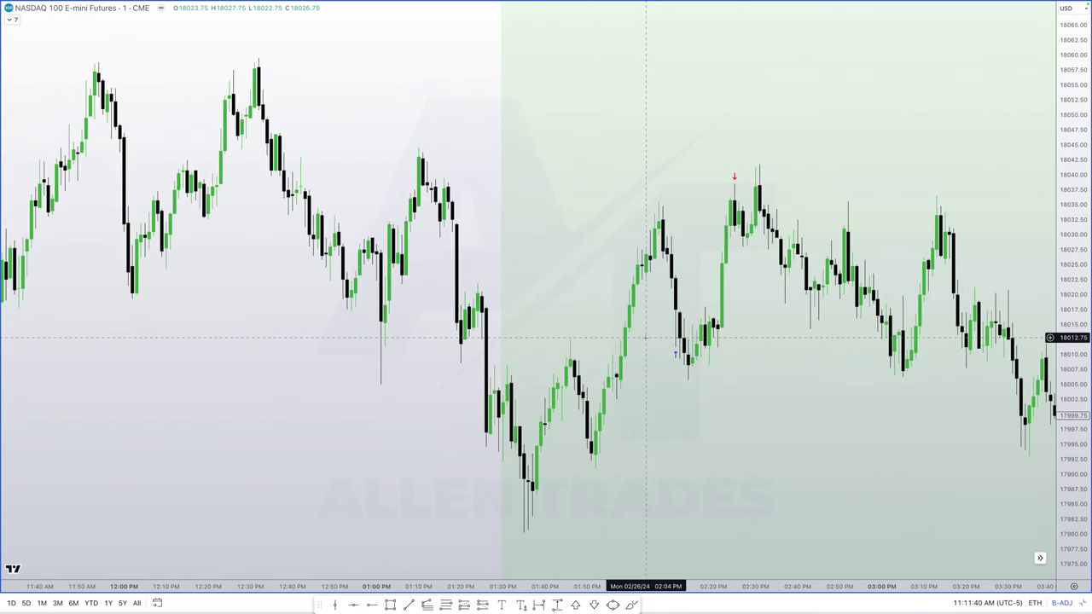
pyautogui.scroll(-5, 645, 338)
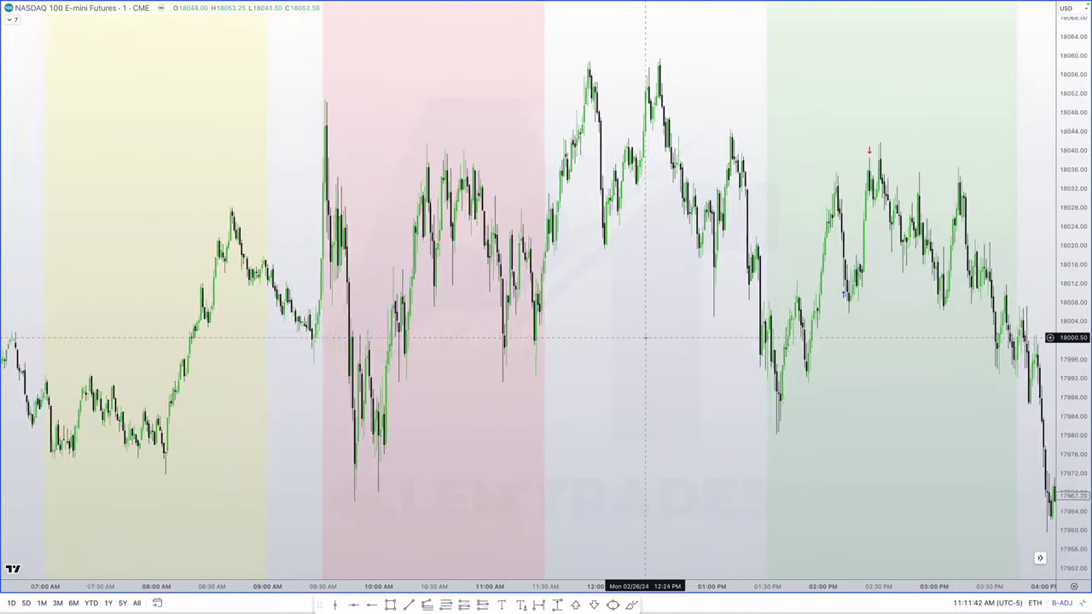
pyautogui.scroll(-4, 645, 338)
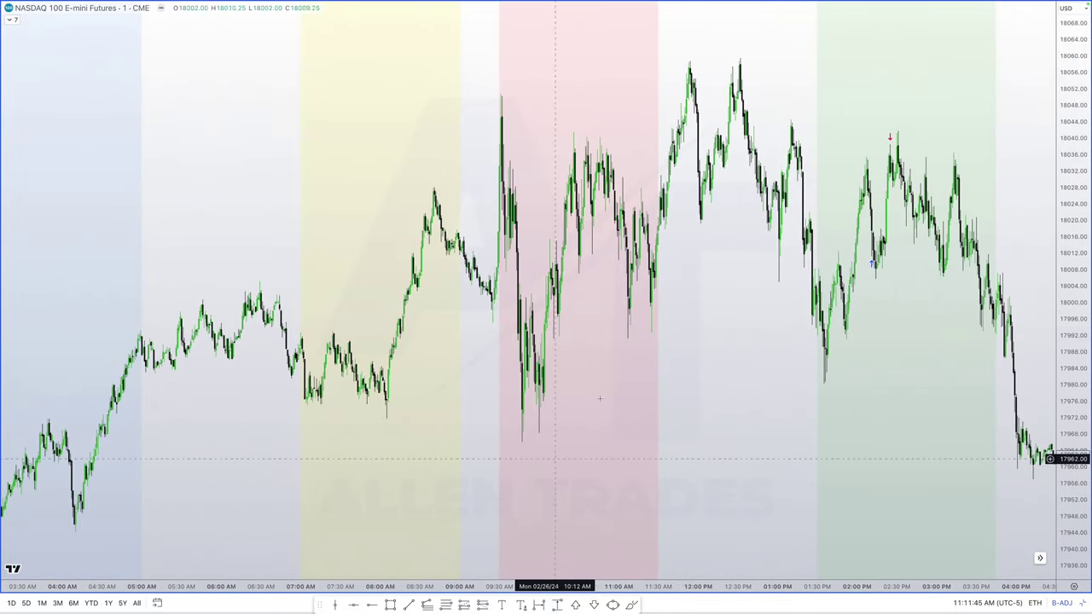
pyautogui.scroll(-3, 555, 422)
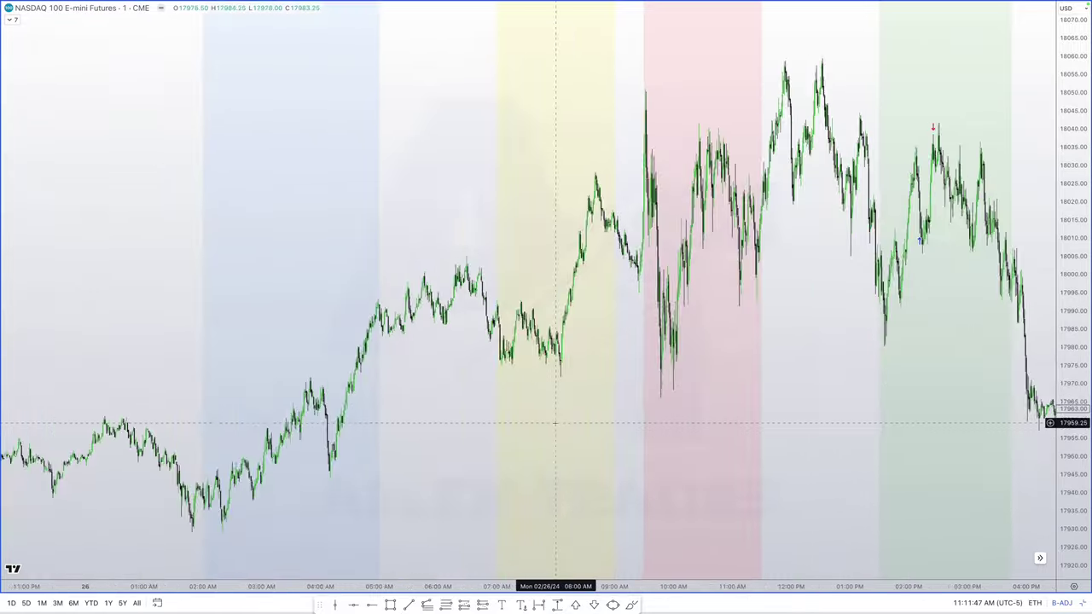
pyautogui.scroll(-2, 556, 423)
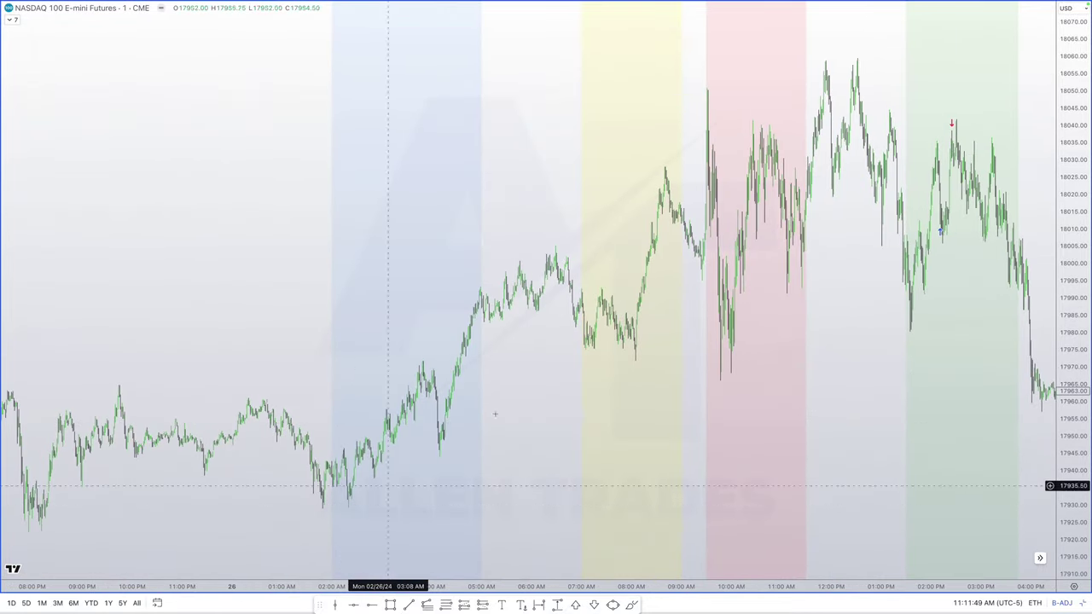
pyautogui.scroll(-5, 567, 379)
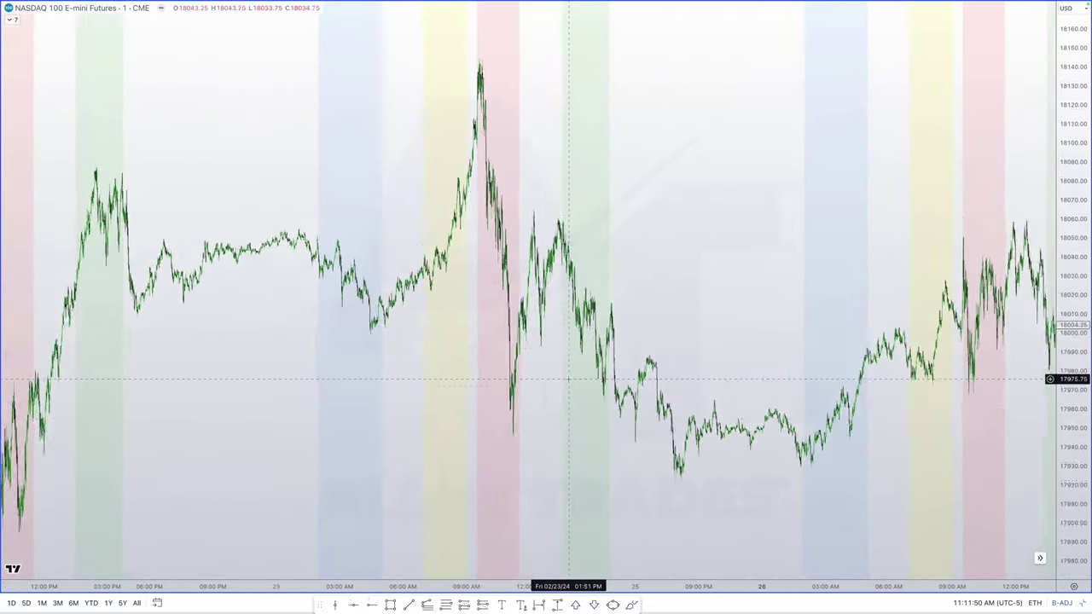
# - Draw a horizontal ray from the February 25 evening low at 17922.00 on the NASDAQ chart and apply a saved drawing template
pyautogui.scroll(5, 567, 379)
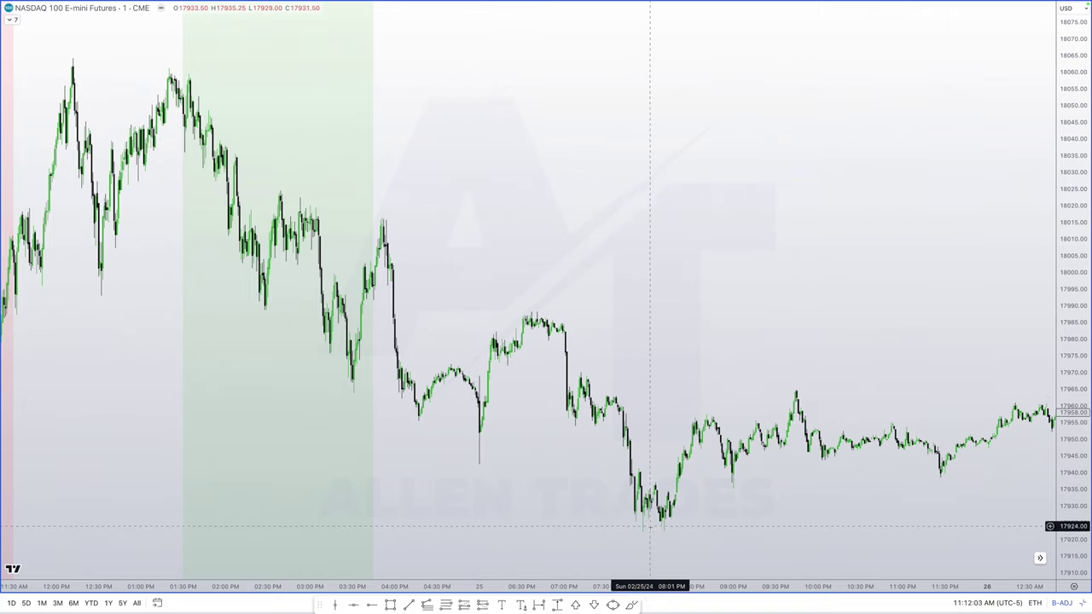
pyautogui.click(373, 605)
pyautogui.click(642, 533)
pyautogui.click(778, 486)
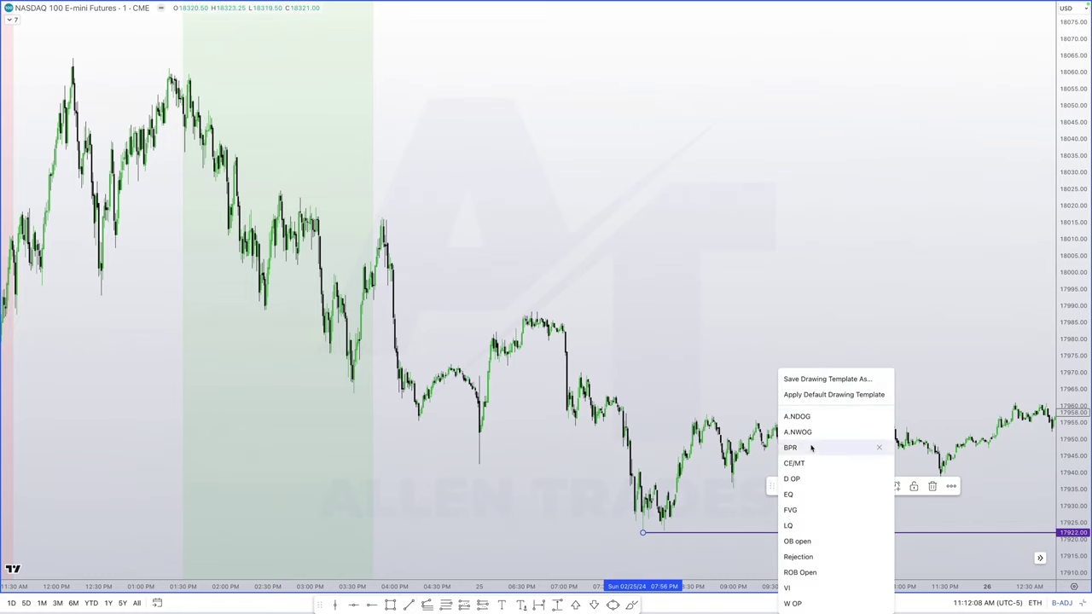
pyautogui.click(811, 494)
# - Draw a horizontal ray from the February 25 evening low at 5087.25 on the S&P chart and make both low rays 4px thick
pyautogui.hscroll(10, 692, 356)
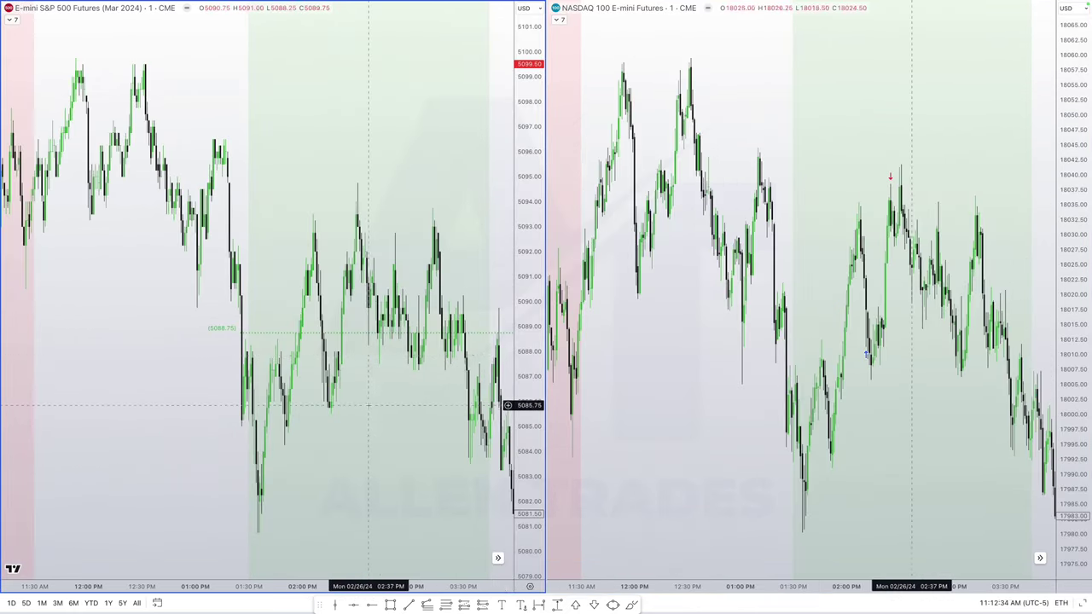
pyautogui.scroll(-2, 368, 405)
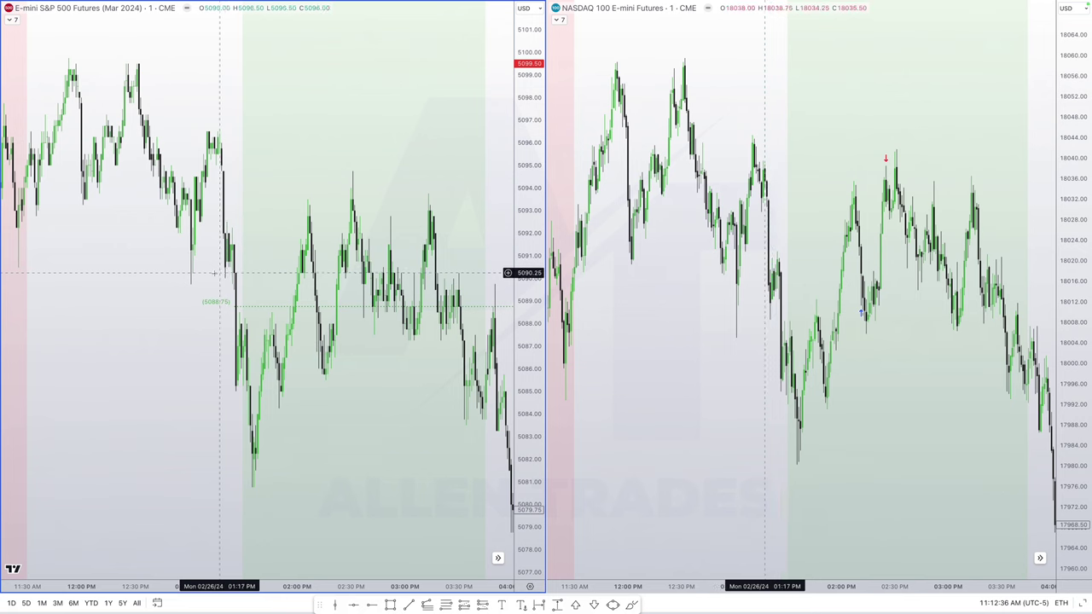
pyautogui.scroll(-1, 666, 265)
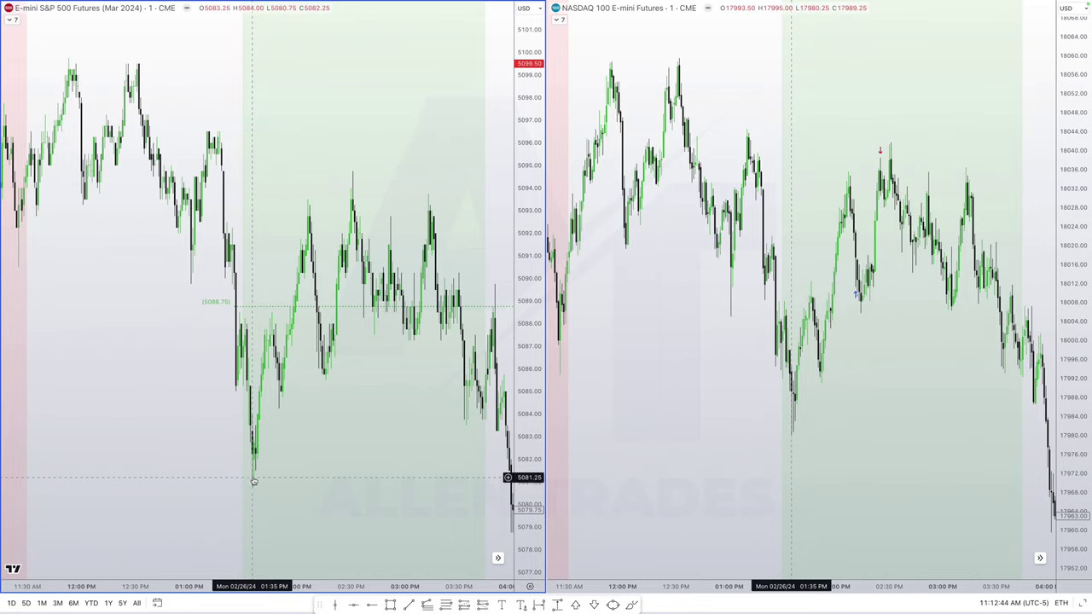
pyautogui.scroll(-6, 311, 350)
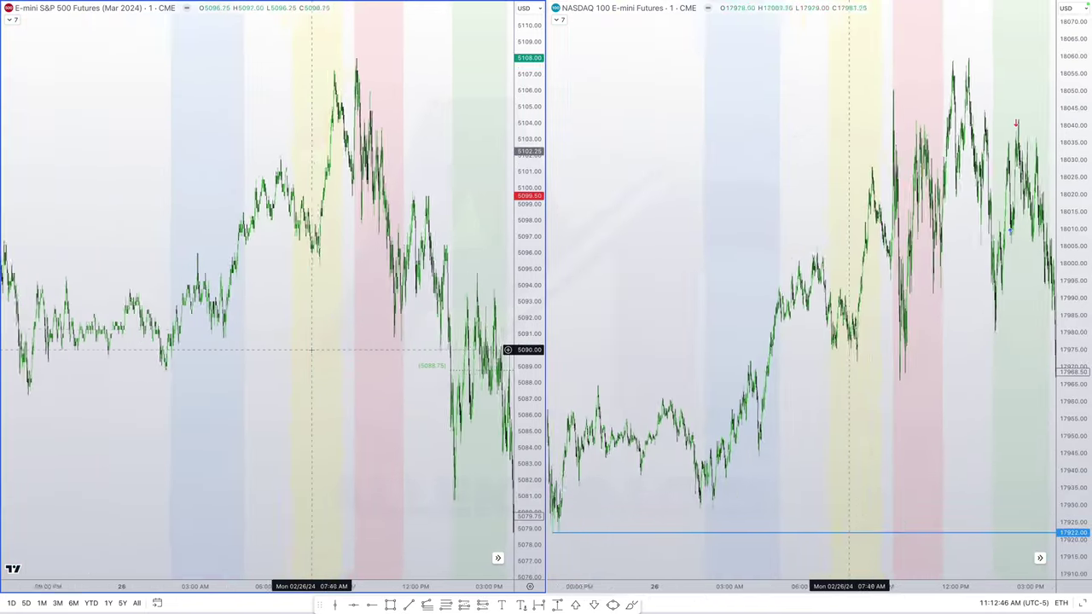
pyautogui.moveTo(311, 350); pyautogui.dragTo(409, 350)
pyautogui.scroll(5, 165, 518)
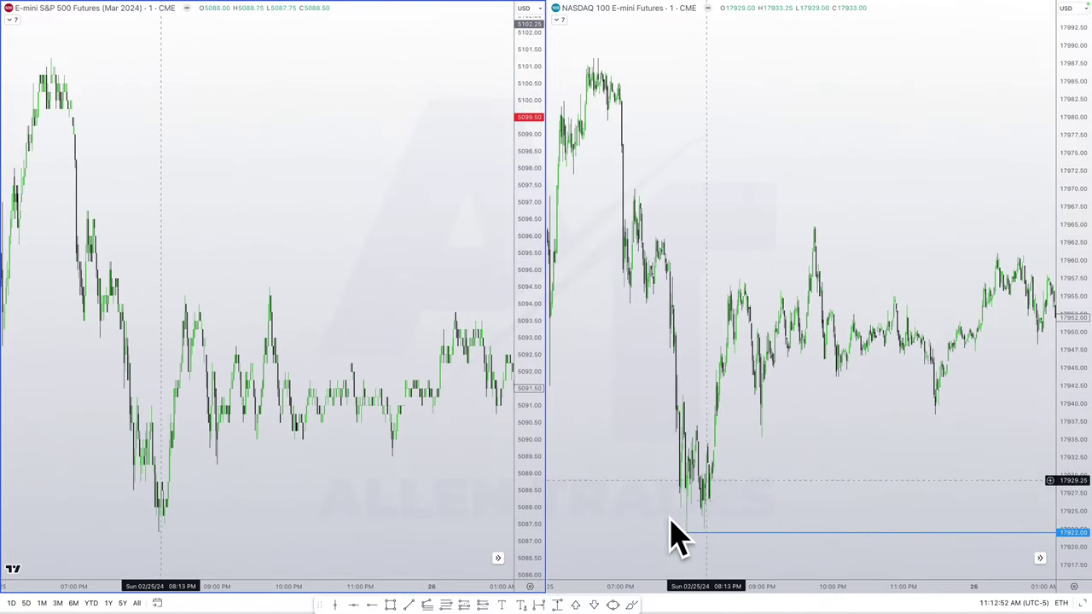
pyautogui.click(703, 532)
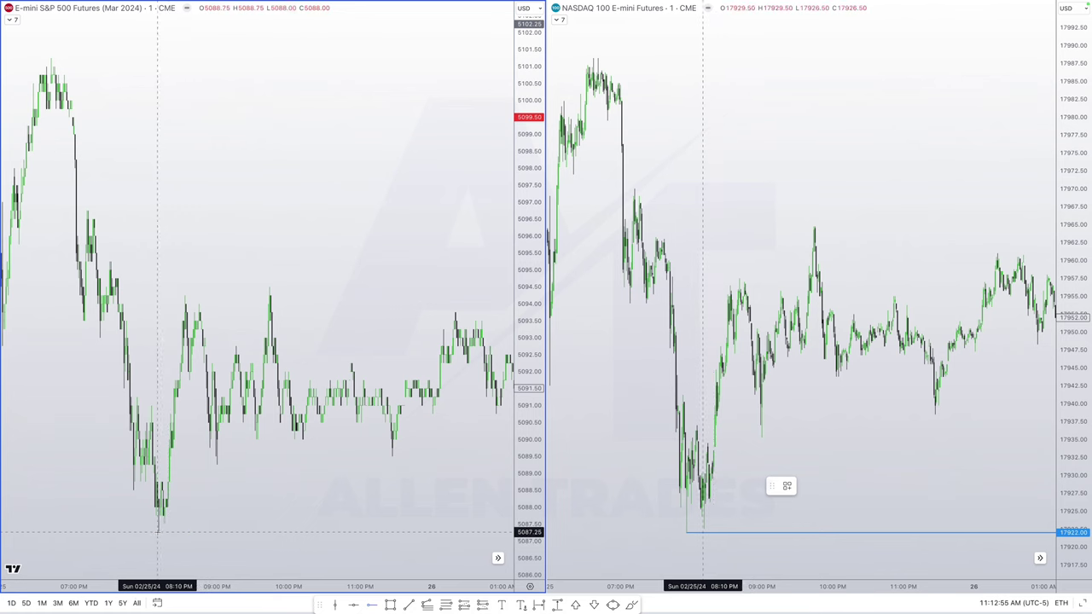
pyautogui.click(158, 533)
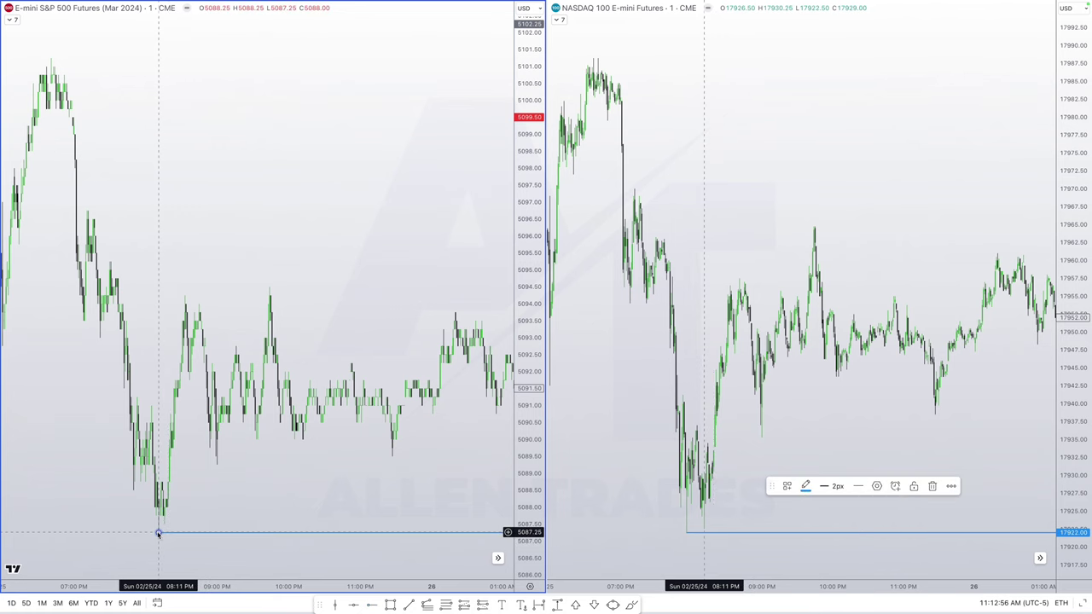
pyautogui.click(828, 486)
pyautogui.click(825, 554)
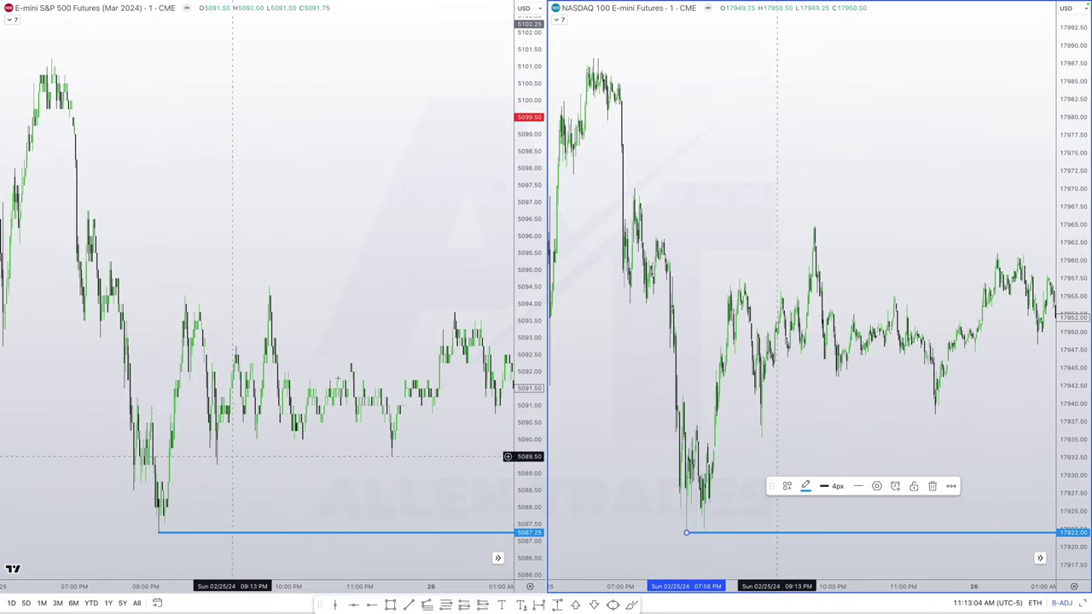
# - Compare the February 26 afternoon lows of the S&P and NASDAQ charts with their marked evening-low rays
pyautogui.hscroll(5, 337, 376)
pyautogui.hscroll(8, 337, 377)
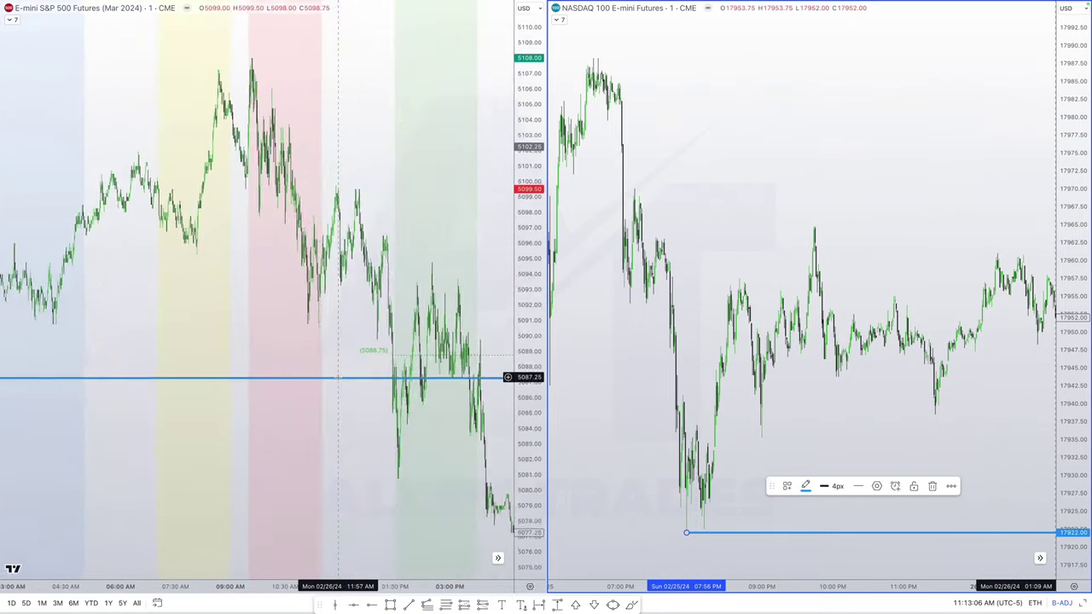
pyautogui.scroll(5, 339, 382)
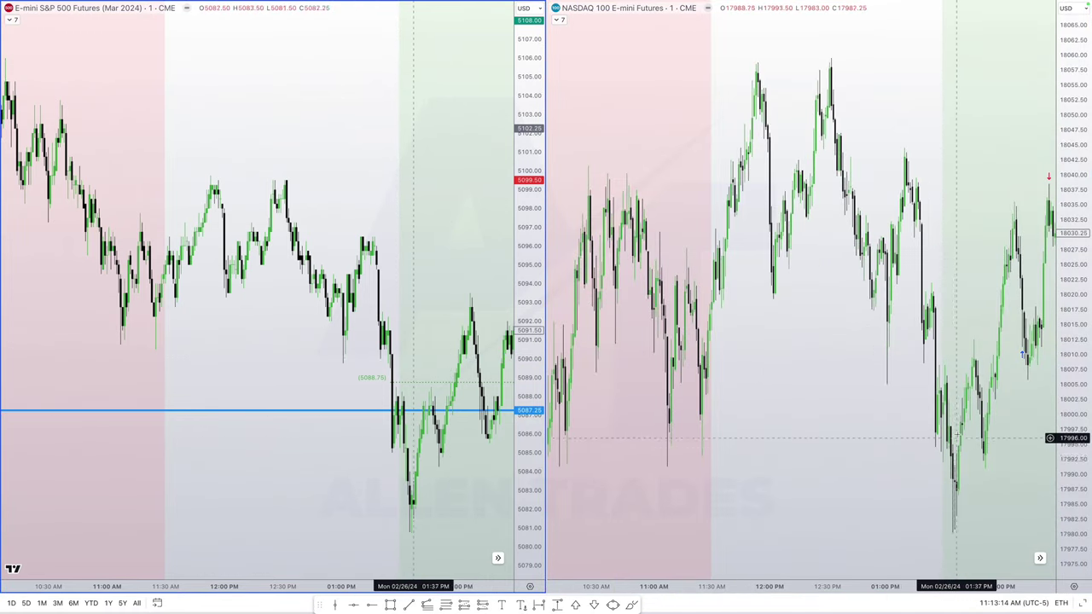
pyautogui.scroll(-5, 934, 436)
pyautogui.scroll(-5, 957, 434)
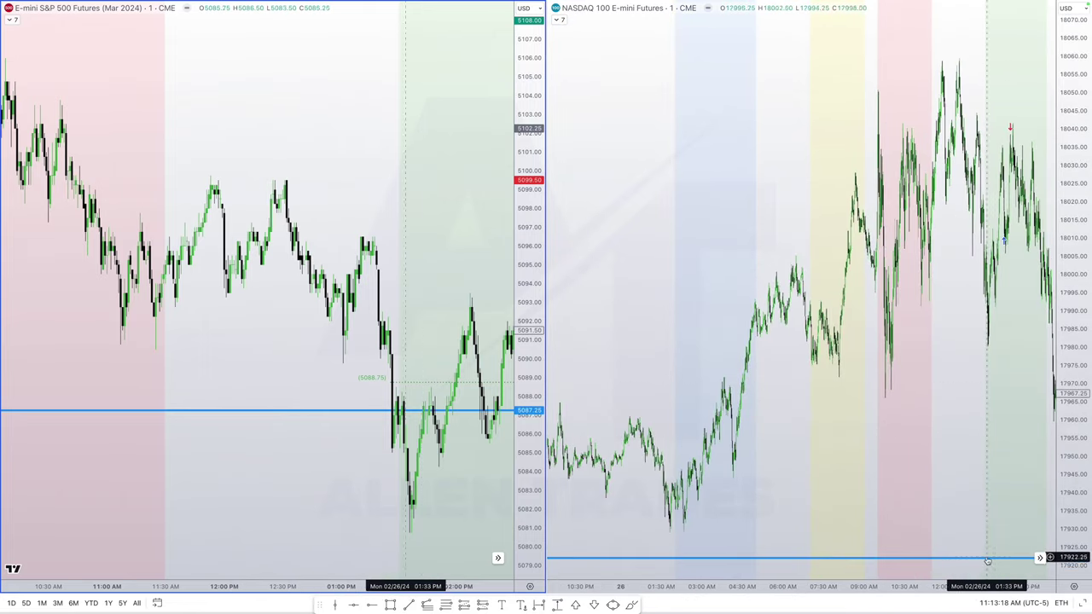
pyautogui.scroll(10, 986, 350)
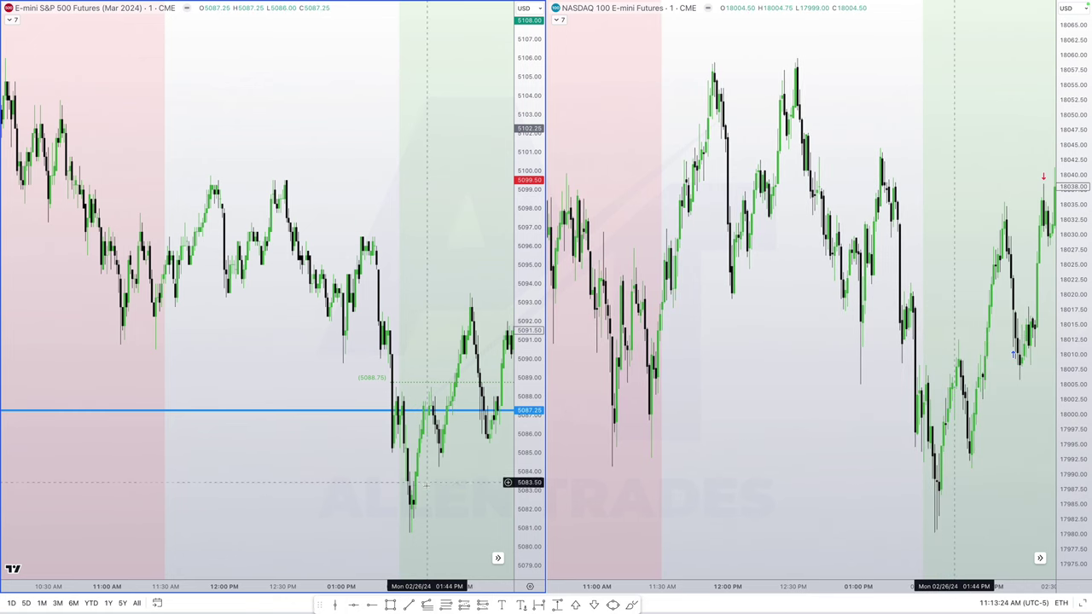
pyautogui.scroll(6, 434, 362)
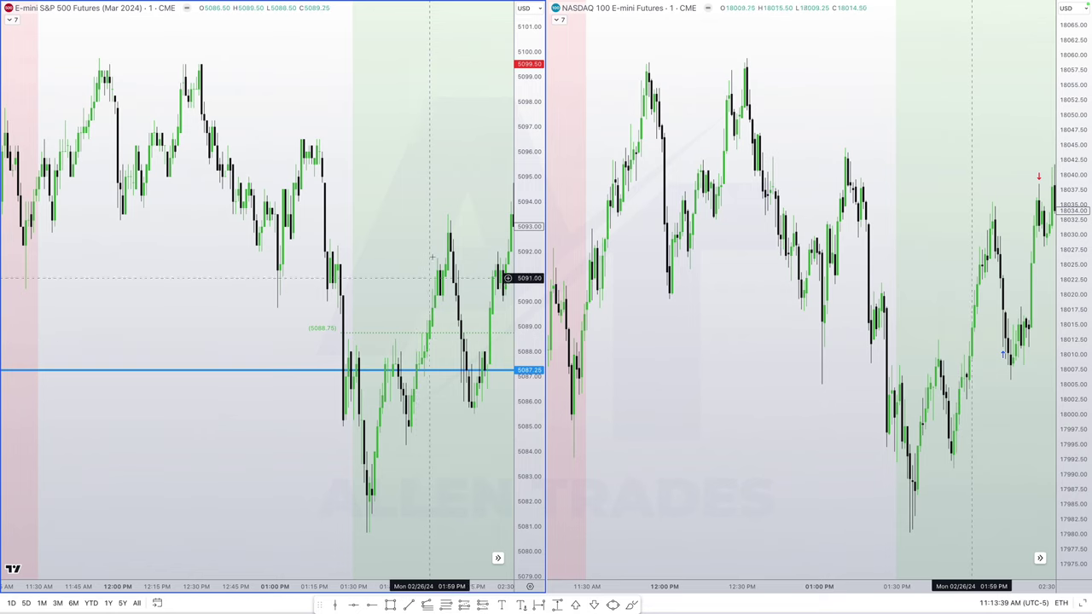
pyautogui.scroll(5, 507, 339)
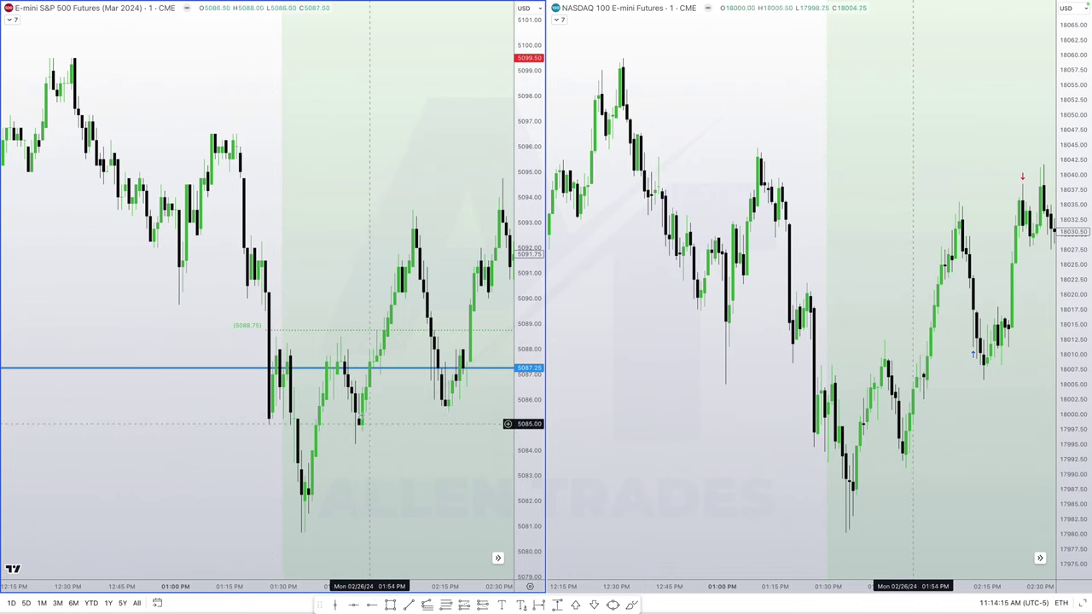
# - Adjust the anchors of the dotted midpoint level on the S&P chart's 01:25 PM drop to 5089.50 and 5087.50
pyautogui.click(266, 312)
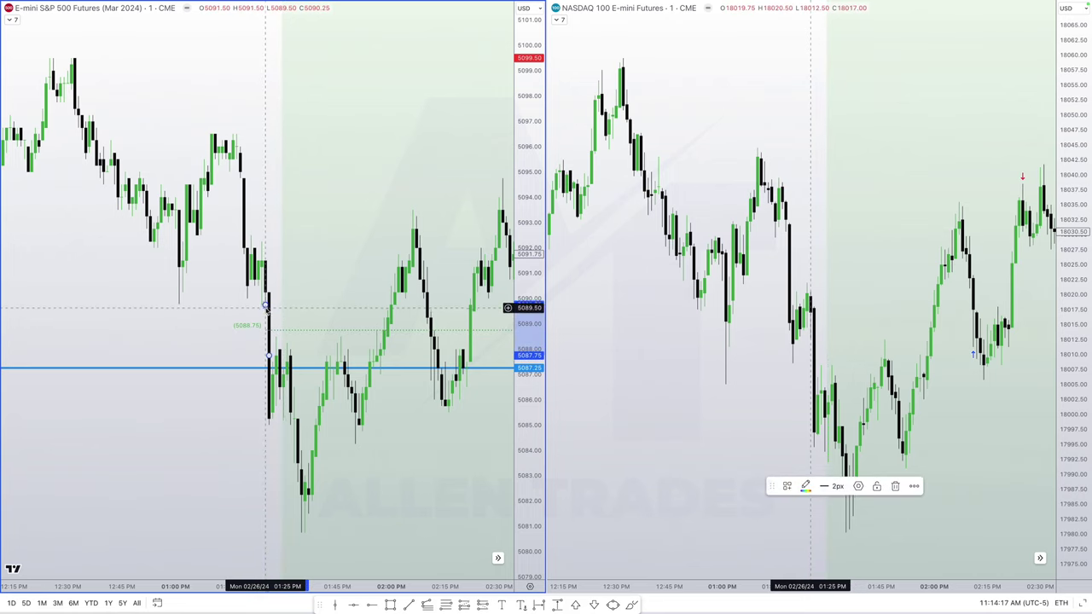
pyautogui.moveTo(265, 312); pyautogui.dragTo(270, 320)
pyautogui.moveTo(273, 358); pyautogui.dragTo(273, 366)
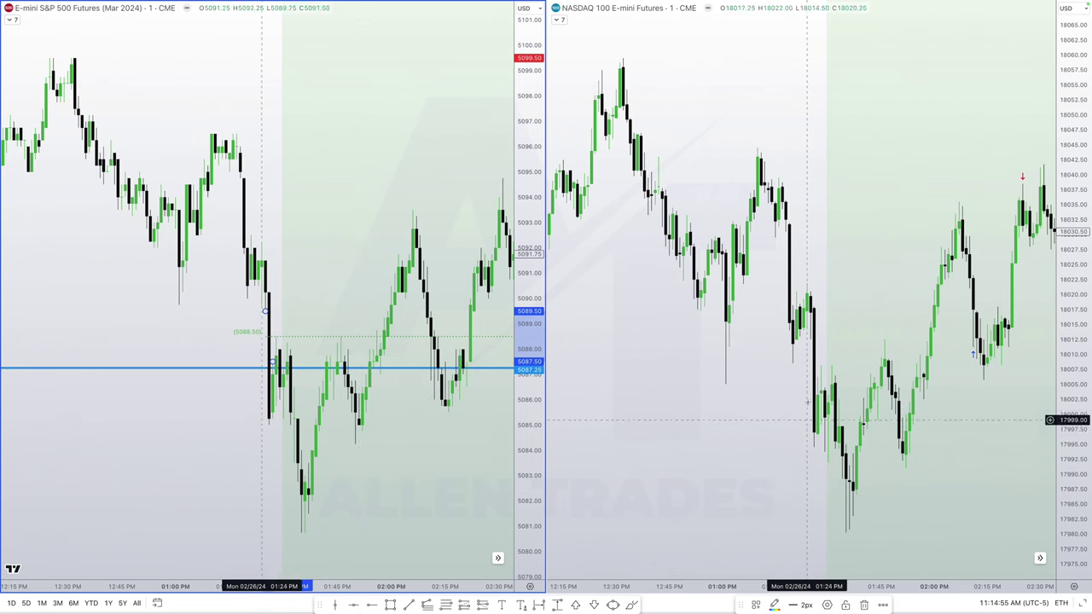
# - Draw the matching dotted midpoint level on the NASDAQ chart's sharp drop, anchored at 18012.50 and 18006.25
pyautogui.hscroll(2, 809, 401)
pyautogui.hscroll(2, 809, 401)
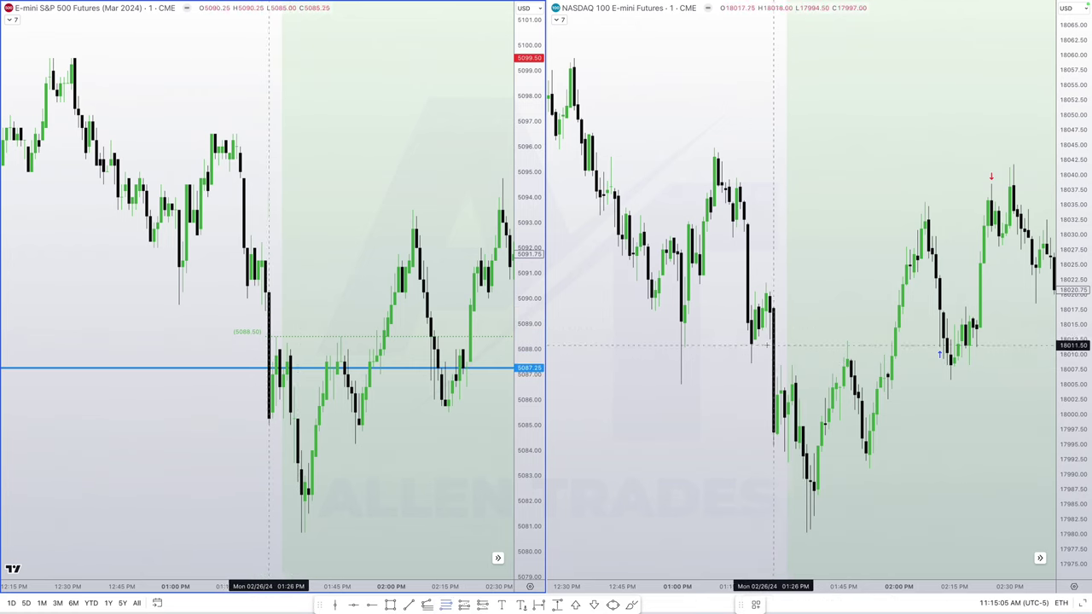
pyautogui.click(781, 369)
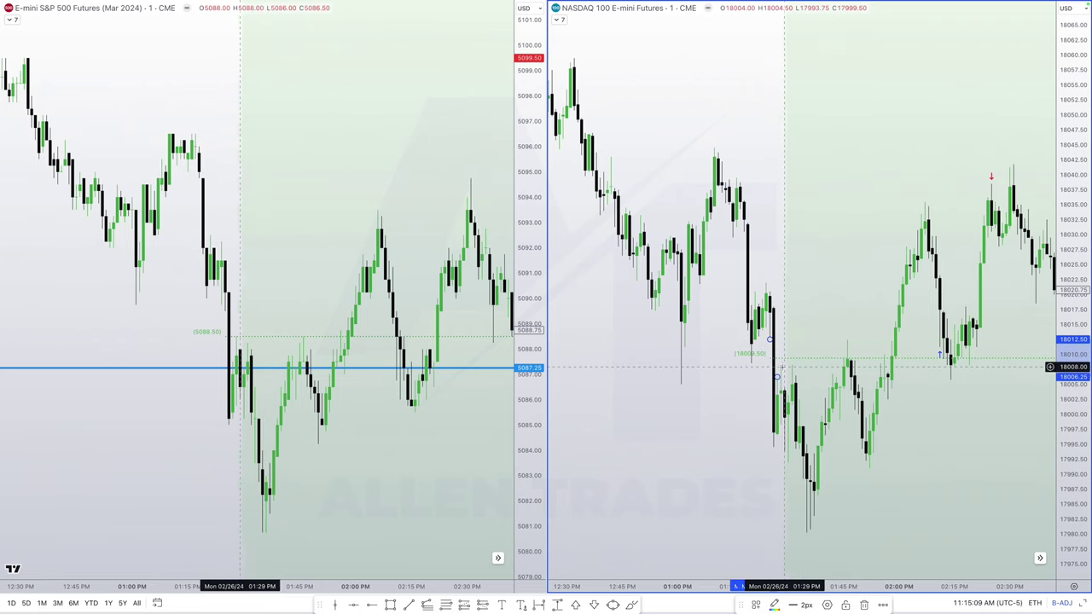
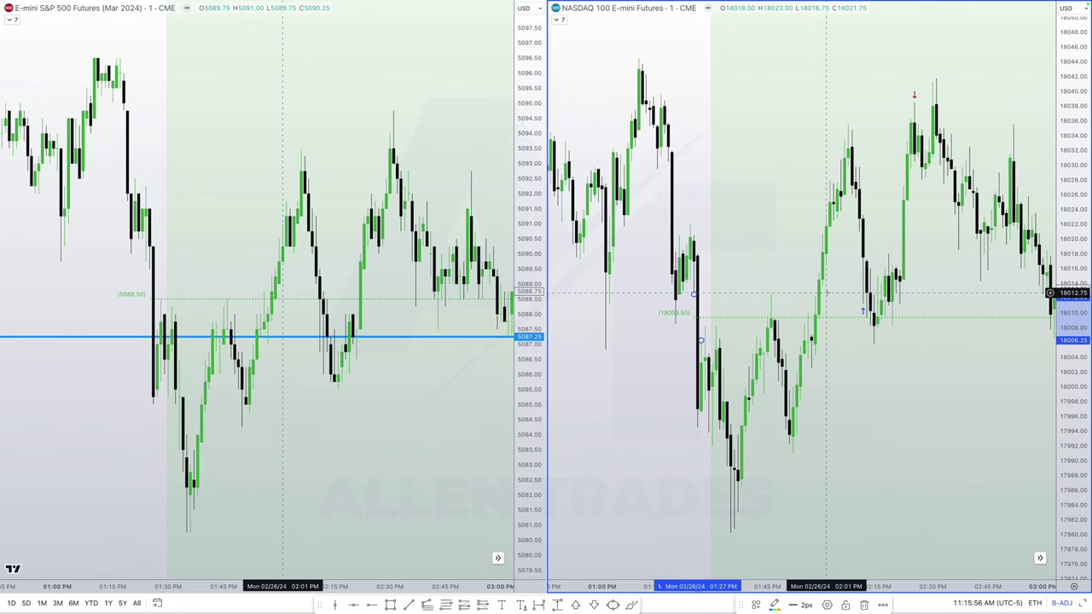
# - Draw two short horizontal trend lines, 2px thick, at 18006.75 and 17999.00 around the 01:46 PM NASDAQ swing high
pyautogui.scroll(2, 845, 268)
pyautogui.scroll(1, 845, 268)
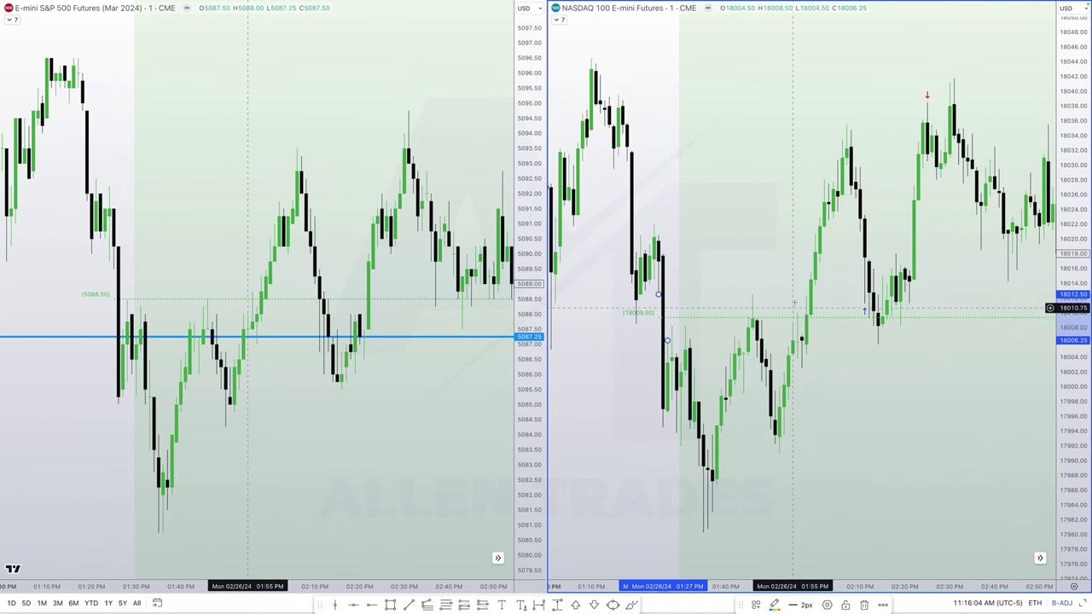
pyautogui.scroll(1, 755, 297)
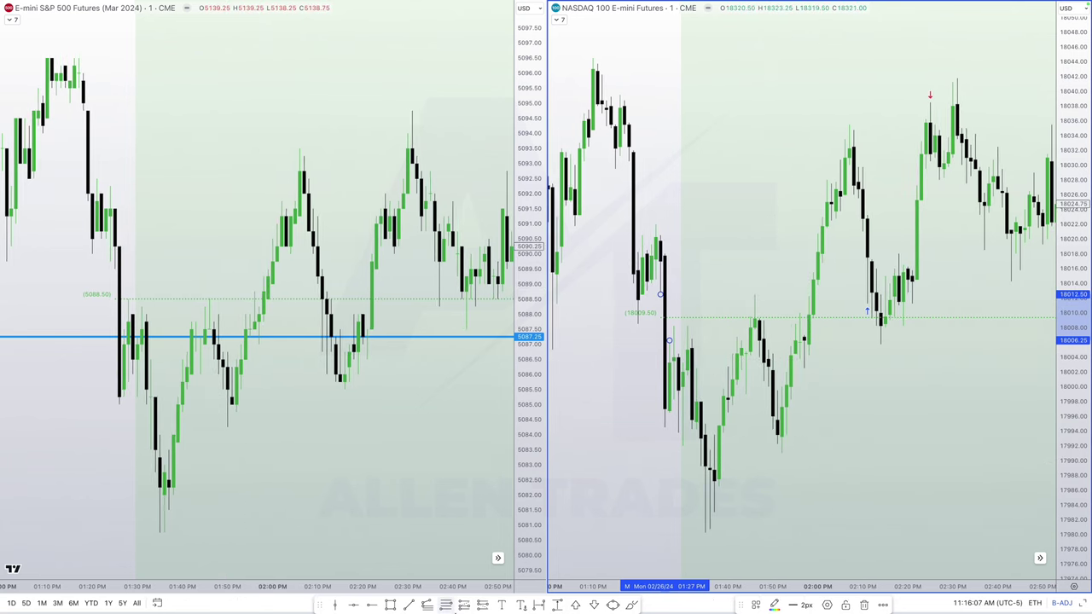
pyautogui.click(410, 605)
pyautogui.click(737, 337)
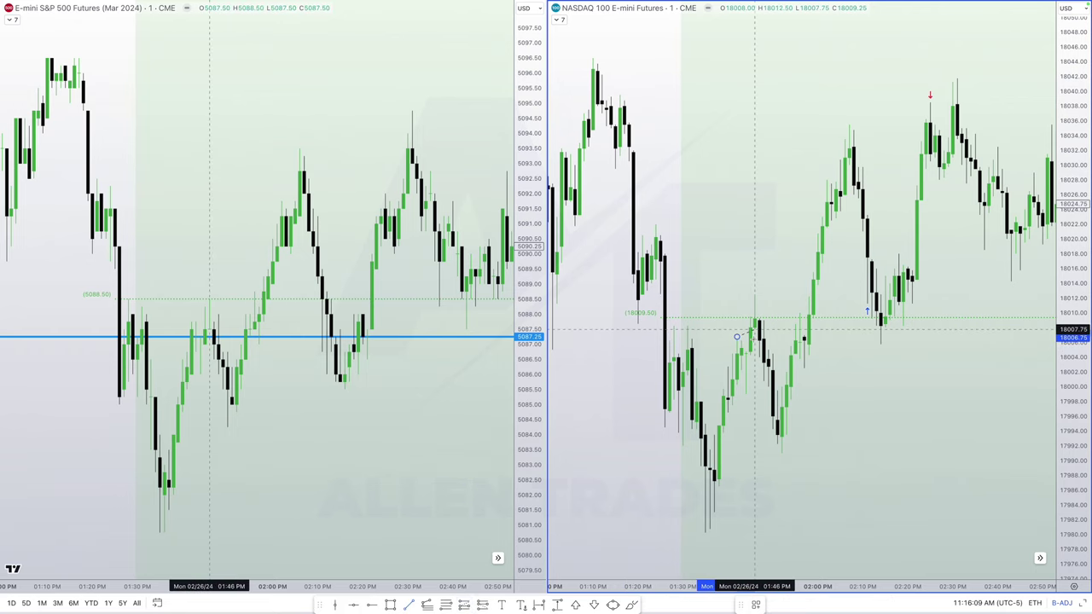
pyautogui.click(806, 604)
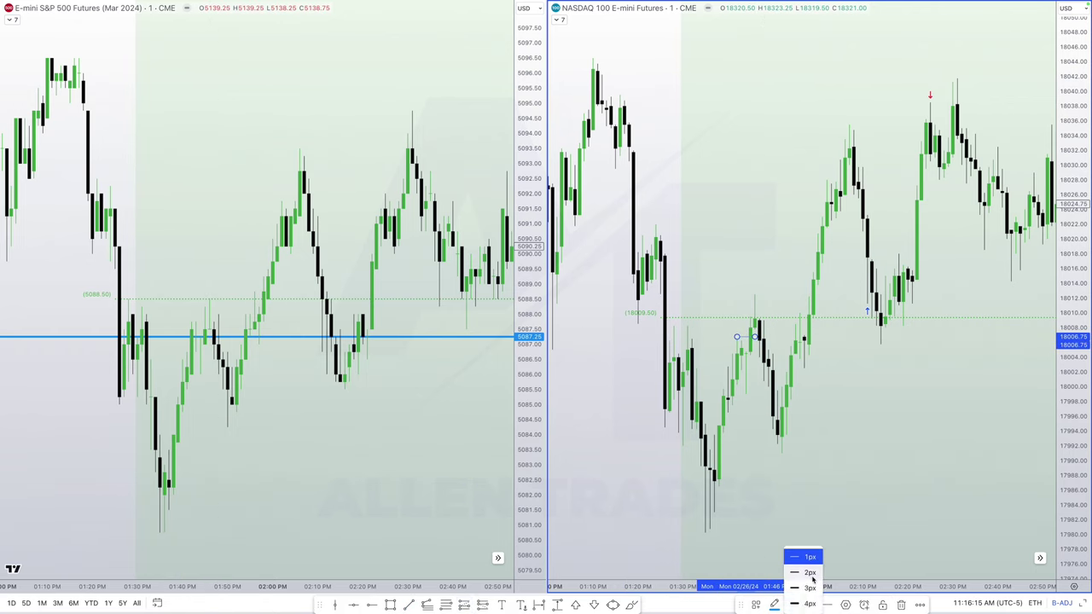
pyautogui.click(810, 568)
pyautogui.moveTo(748, 339)
pyautogui.mouseDown()
pyautogui.moveTo(747, 392)
pyautogui.moveTo(772, 395)
pyautogui.mouseUp()
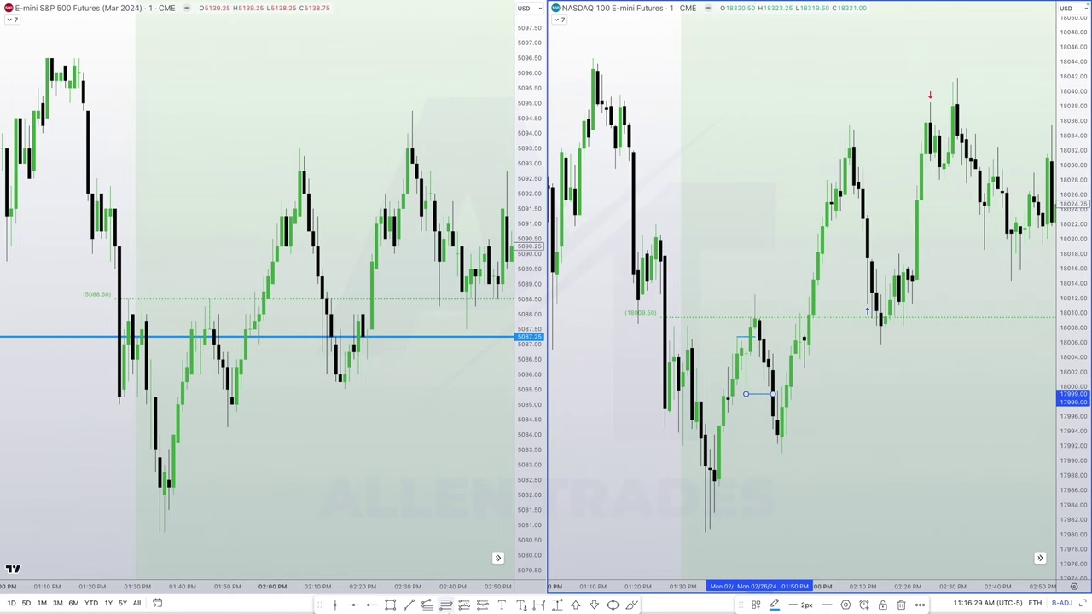
# - Draw a rectangle over the NASDAQ zone between 18012.50 and 18004.25, extending from 01:45 PM to about 02:29 PM
pyautogui.click(389, 608)
pyautogui.click(752, 354)
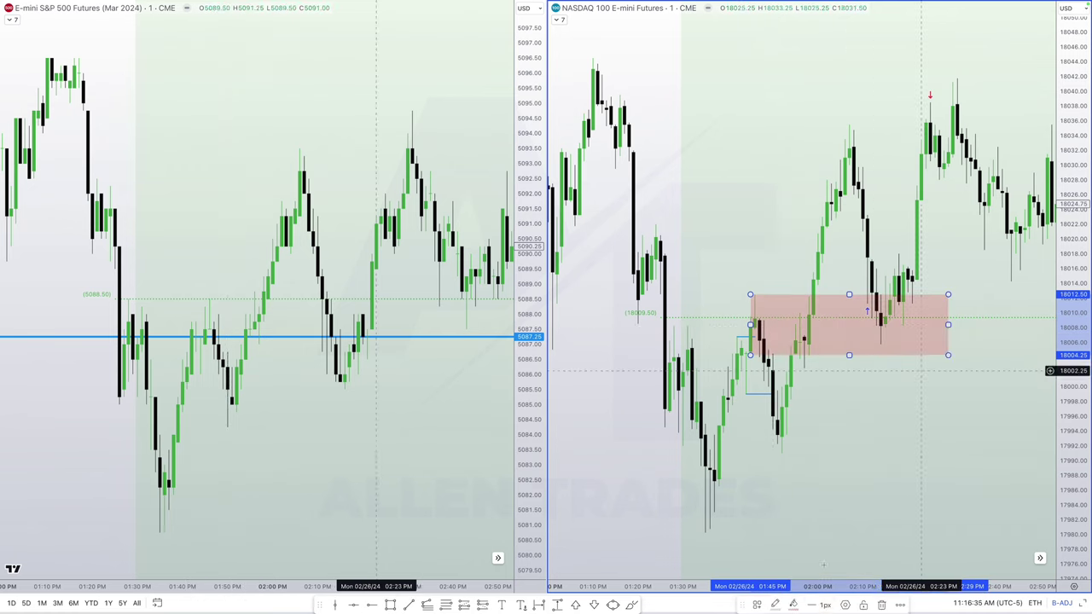
pyautogui.click(948, 295)
pyautogui.click(755, 606)
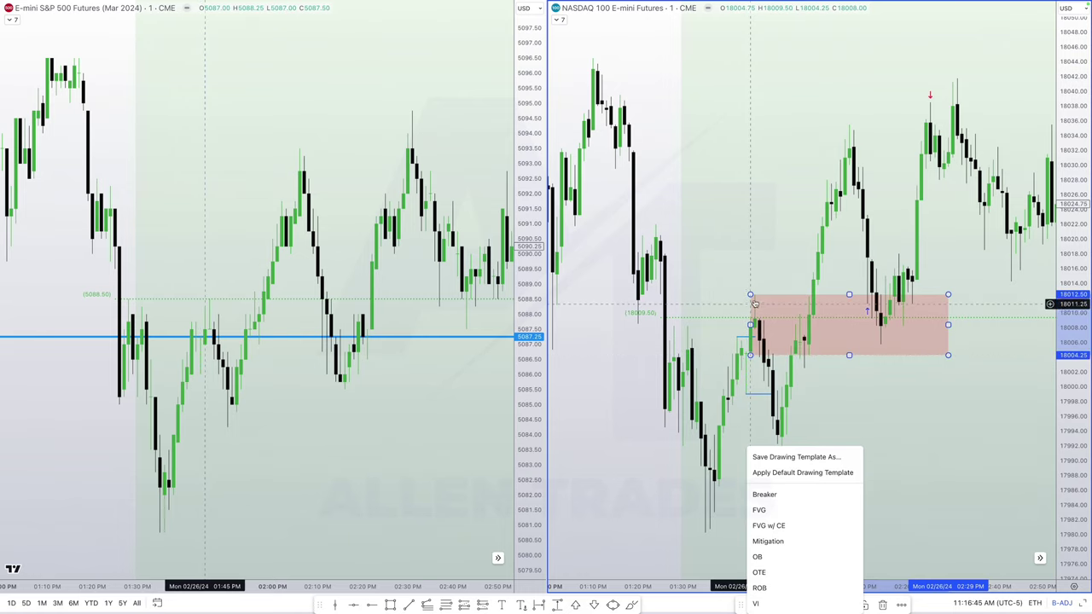
# - Draw a Fibonacci retracement on the NASDAQ chart from the 18002.50 low to the 18035.50 high, using the OTE template
pyautogui.click(796, 363)
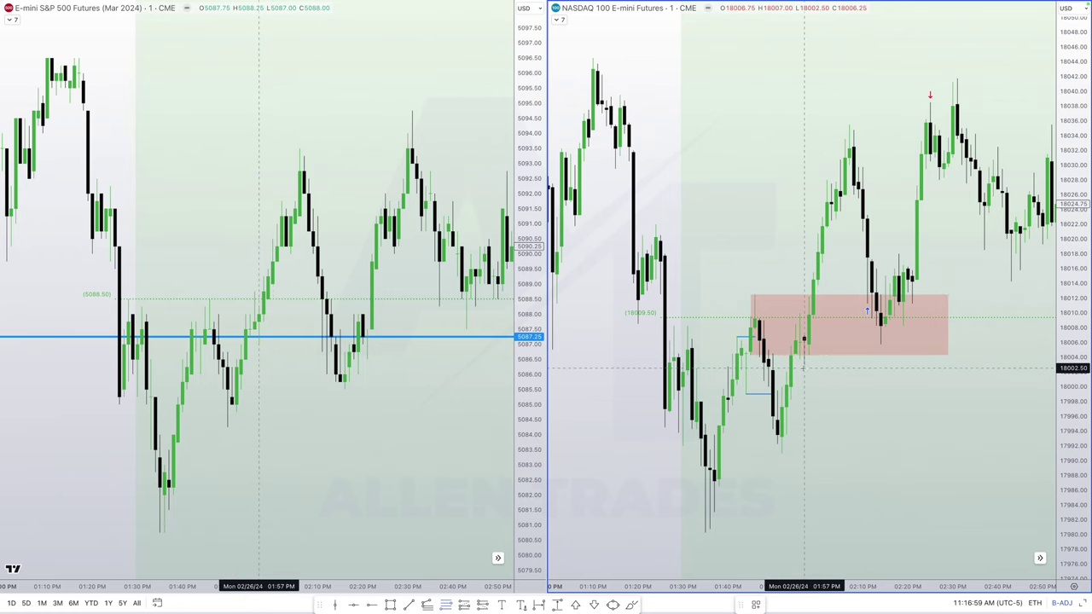
pyautogui.click(848, 125)
pyautogui.click(754, 606)
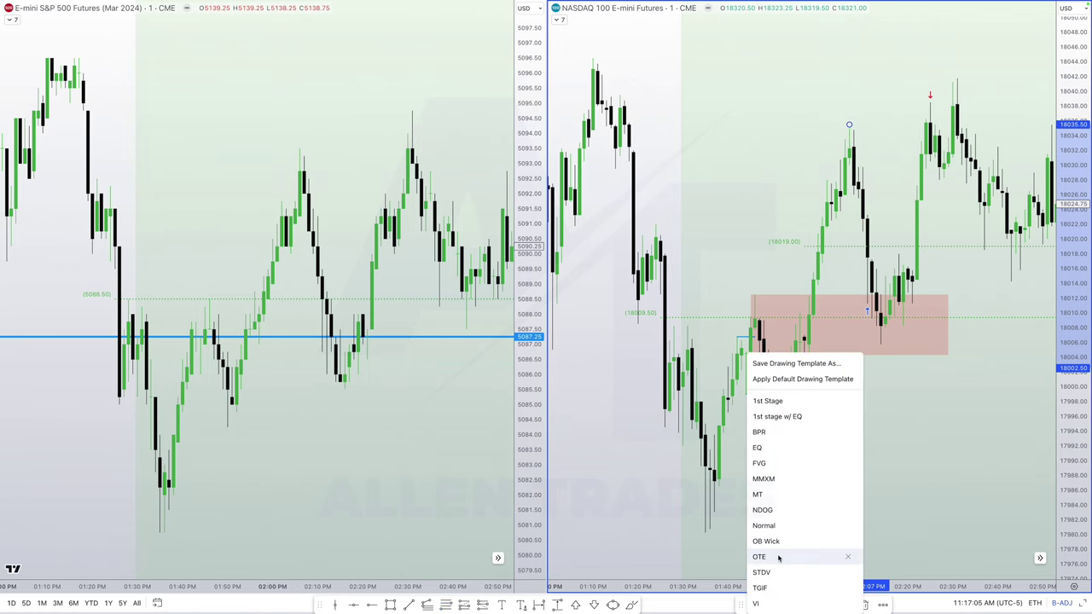
pyautogui.click(778, 557)
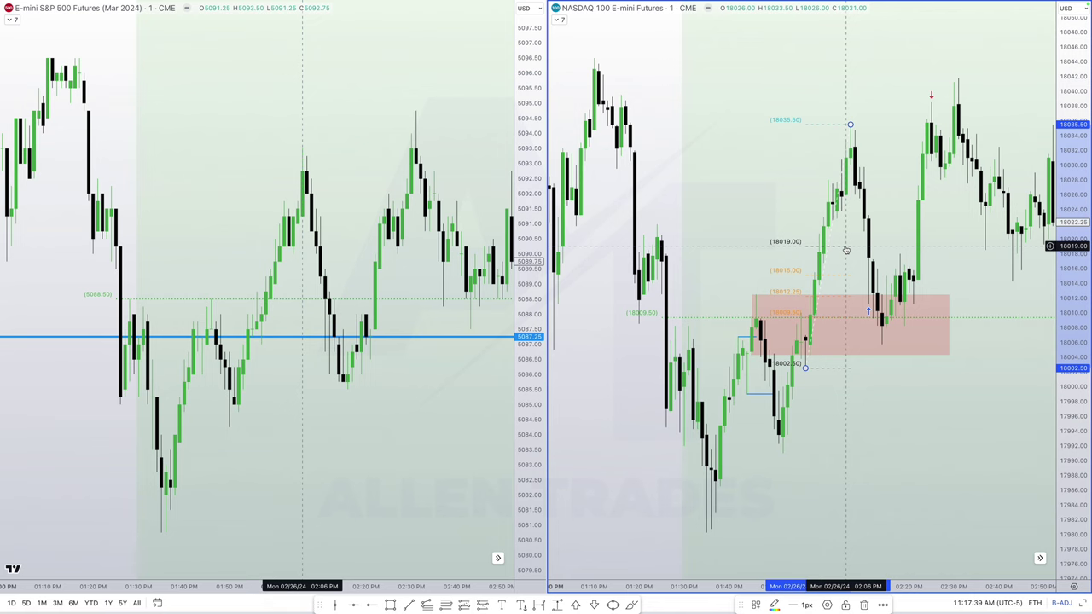
# - Draw an OTE Range rectangle between 18015.25 and 18009.50 on the NASDAQ chart, and delete the red rectangle and dotted midpoint level
pyautogui.hscroll(3, 846, 250)
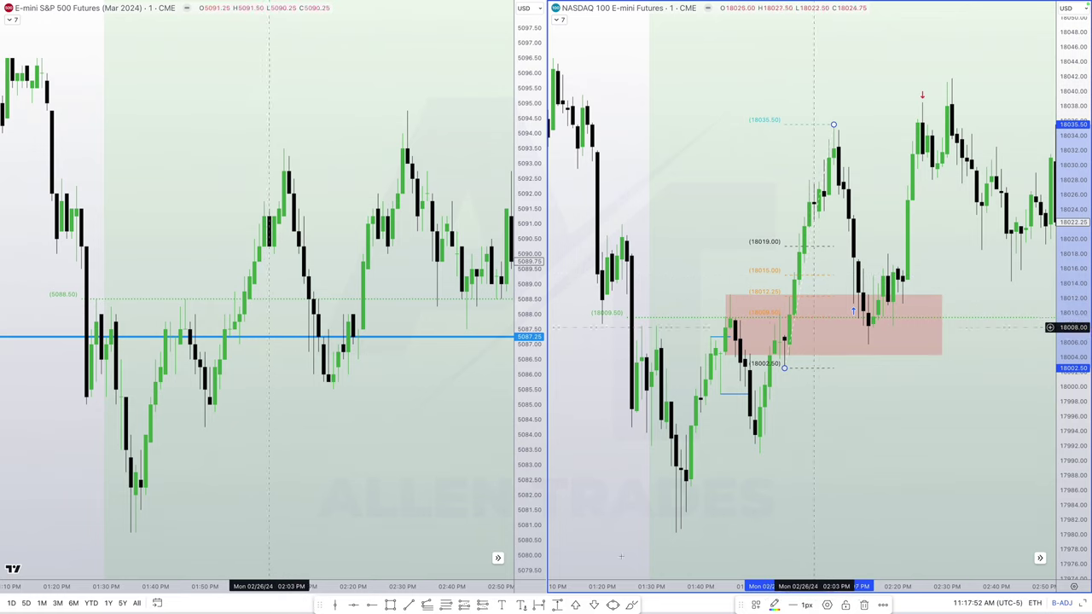
pyautogui.click(390, 605)
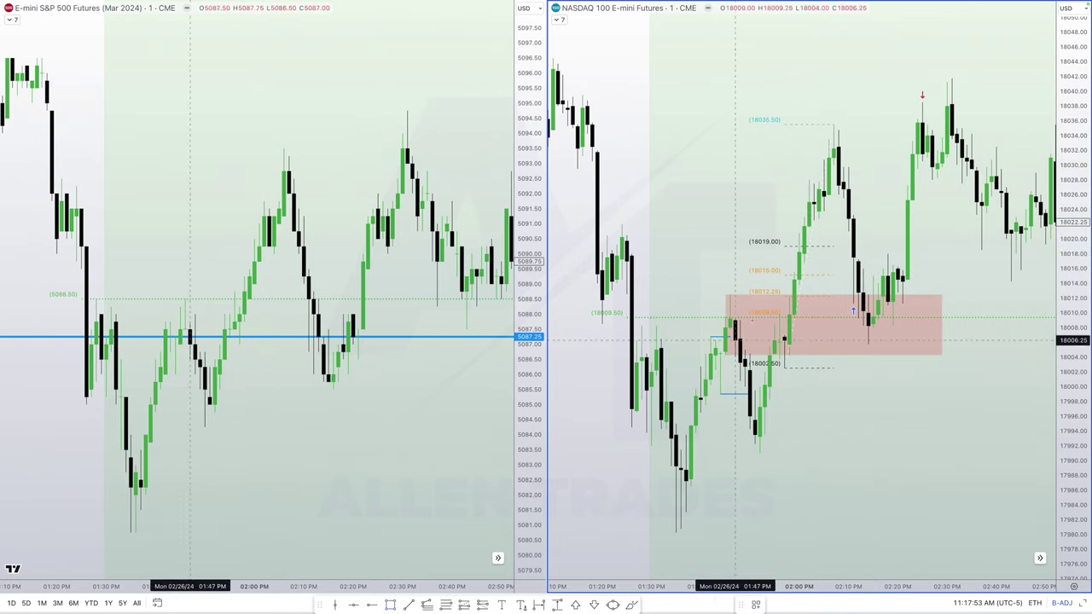
pyautogui.moveTo(818, 275); pyautogui.dragTo(939, 318)
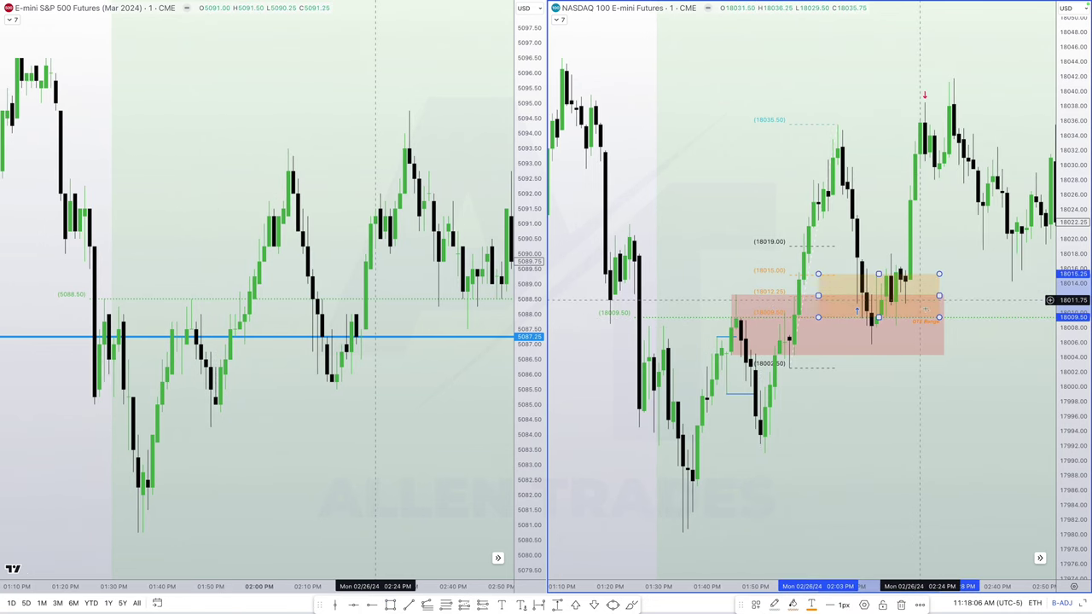
pyautogui.click(944, 356)
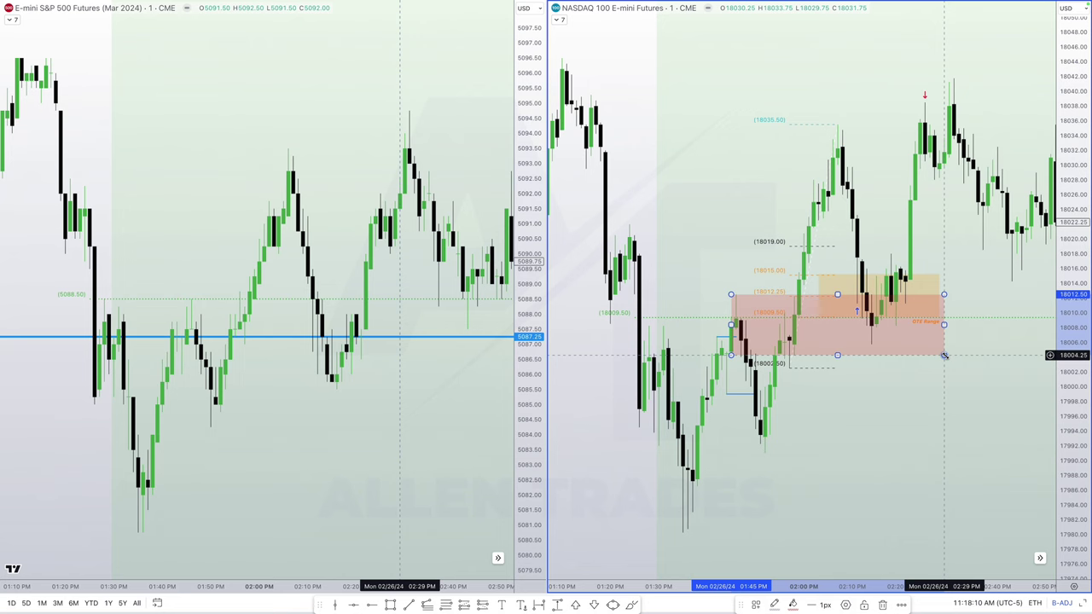
pyautogui.press('Delete')
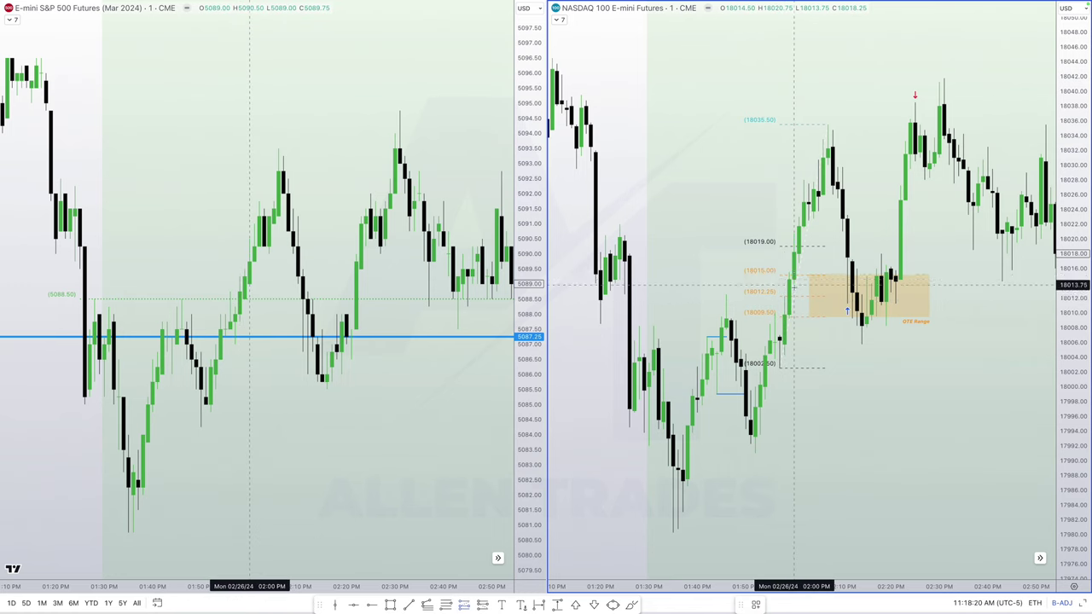
# - Place a long position on the NASDAQ chart with entry at 18013.75, stop at 18002.50 and target at 18036.25
pyautogui.click(944, 284)
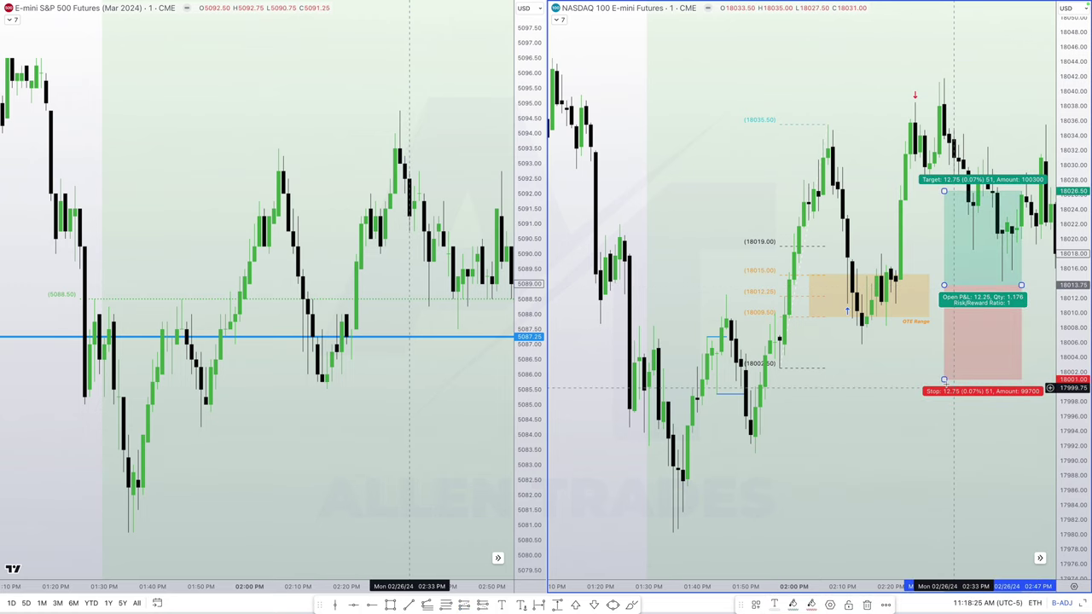
pyautogui.moveTo(945, 380); pyautogui.dragTo(930, 371)
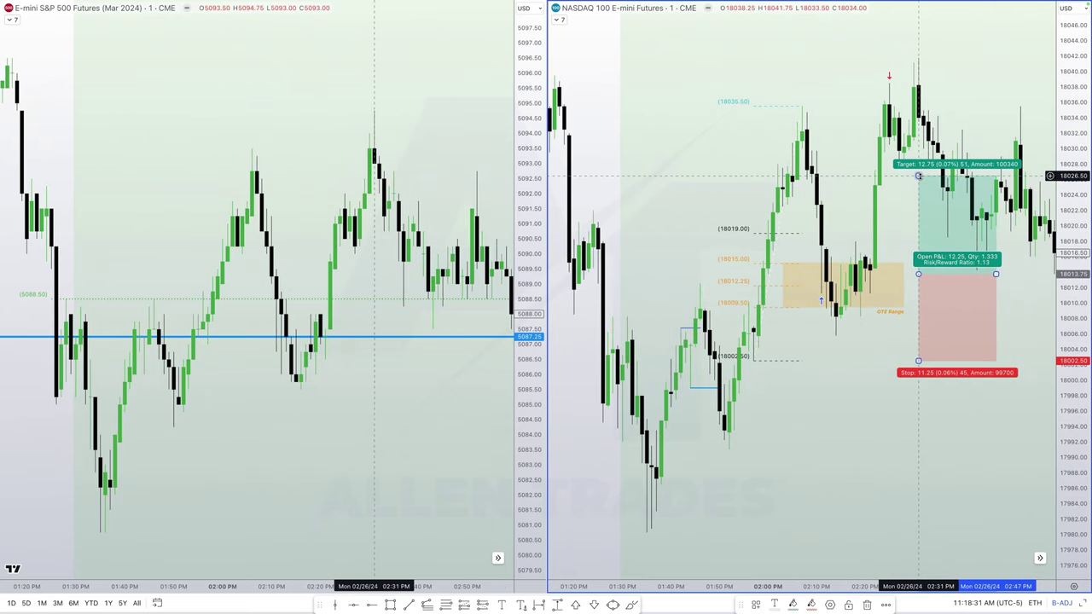
pyautogui.moveTo(917, 175); pyautogui.dragTo(846, 101)
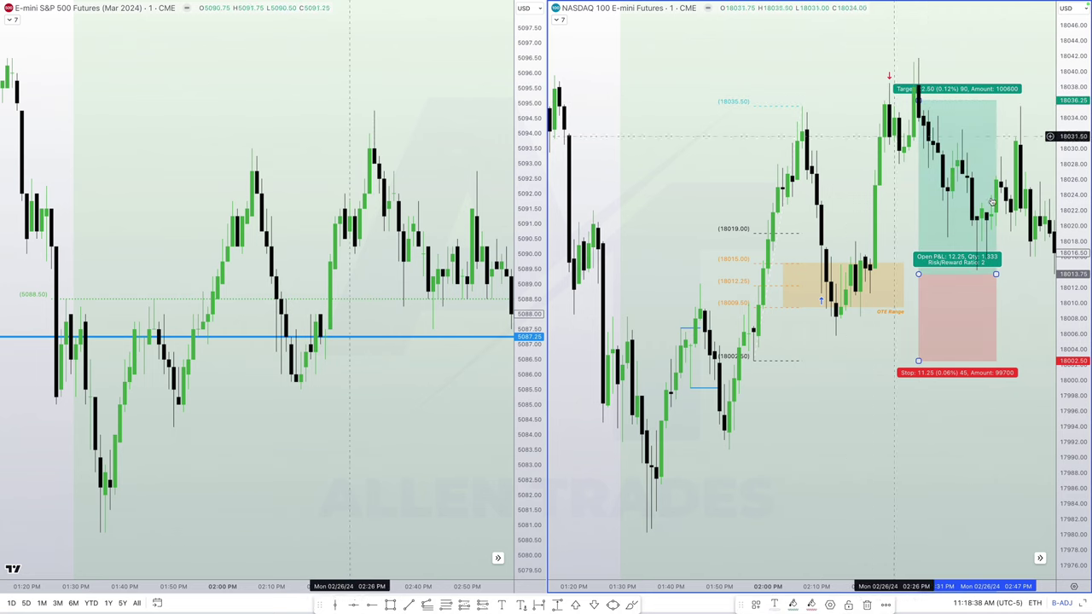